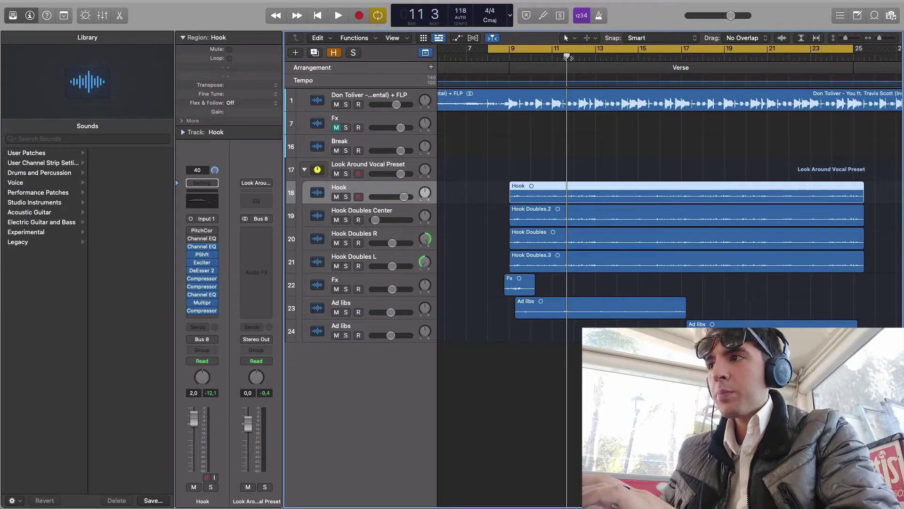
Step: Return the playhead to bar 9 and review the settings of the Hook track's second Channel EQ
{"action": "left_click_drag", "start_coordinate": [565, 57], "coordinate": [508, 57]}
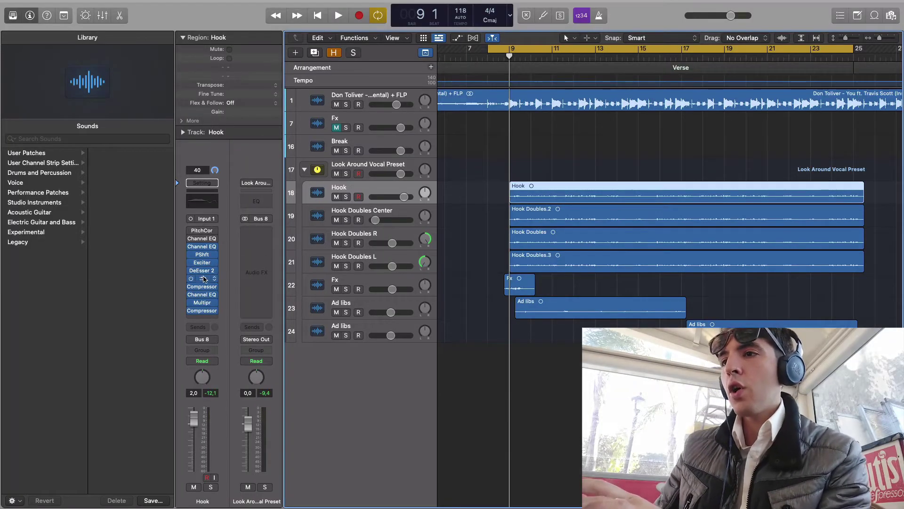
{"action": "mouse_move", "coordinate": [203, 231]}
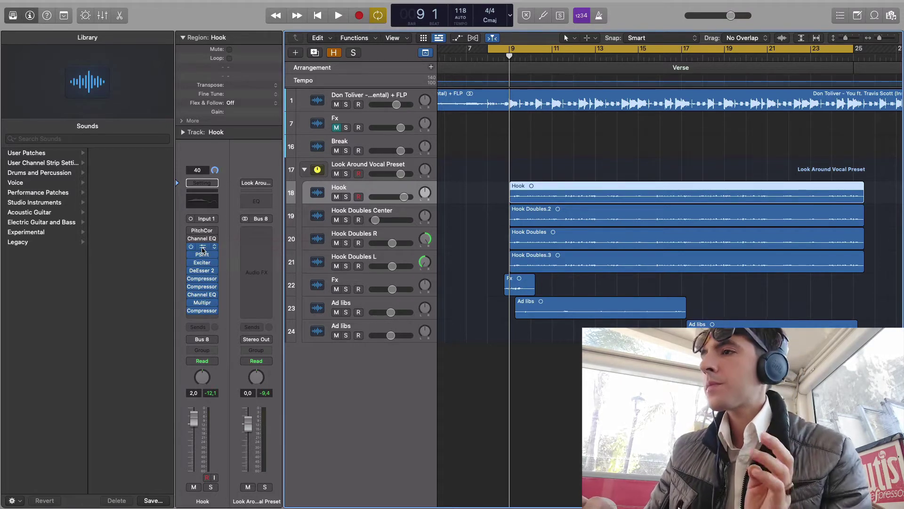
{"action": "left_click", "coordinate": [202, 246]}
{"action": "left_click_drag", "start_coordinate": [545, 131], "coordinate": [466, 107]}
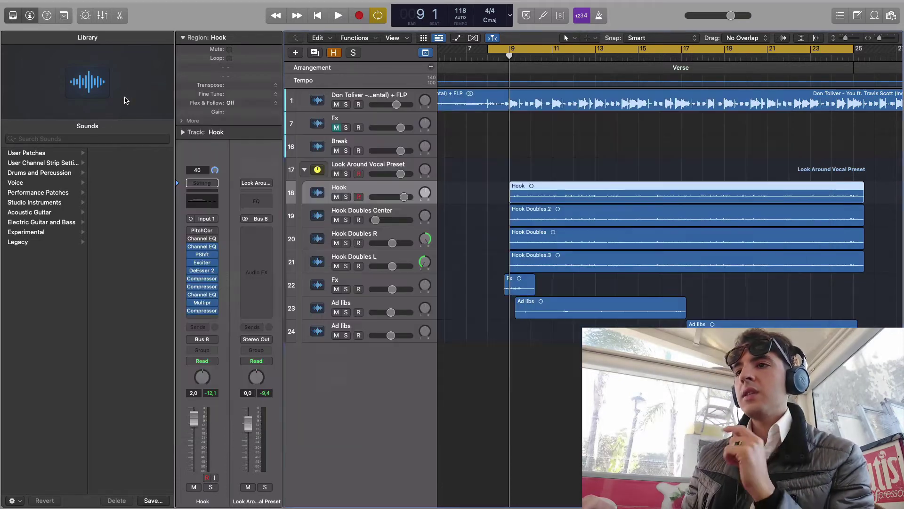
{"action": "left_click", "coordinate": [125, 97]}
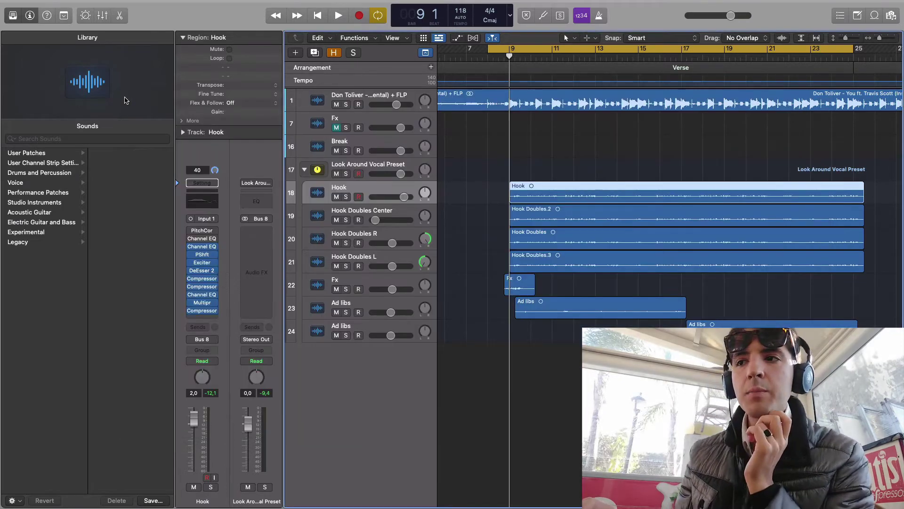
Step: Inspect the Pitch Shifter settings on the Hook track, including semitones, mix and timing, and close the plug-in
{"action": "mouse_move", "coordinate": [205, 257]}
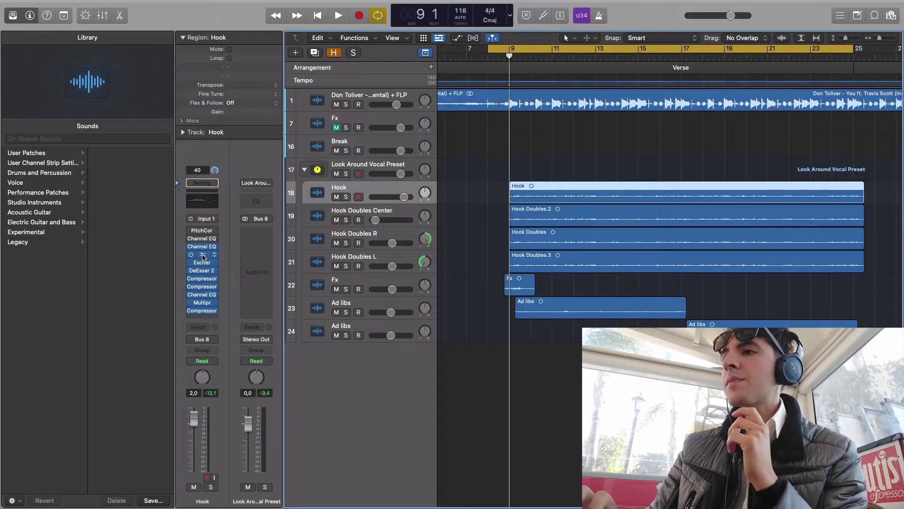
{"action": "left_click", "coordinate": [203, 257]}
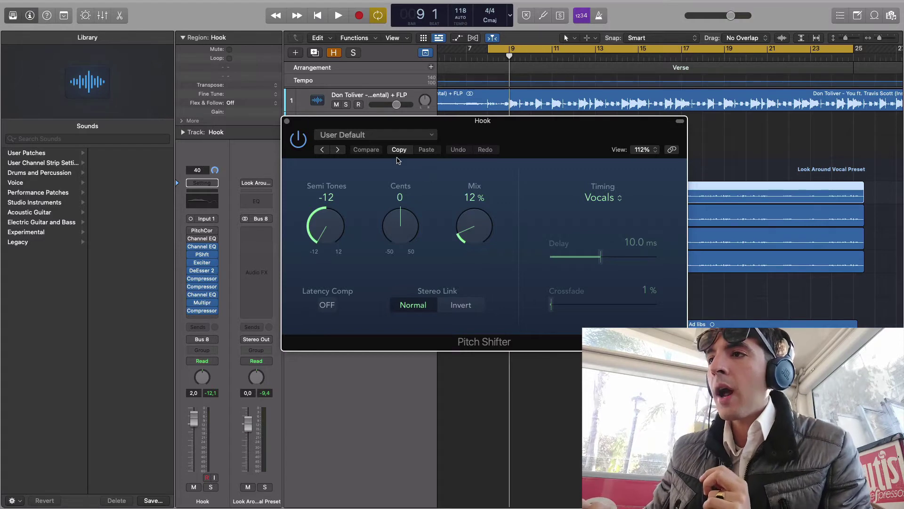
{"action": "left_click", "coordinate": [287, 121]}
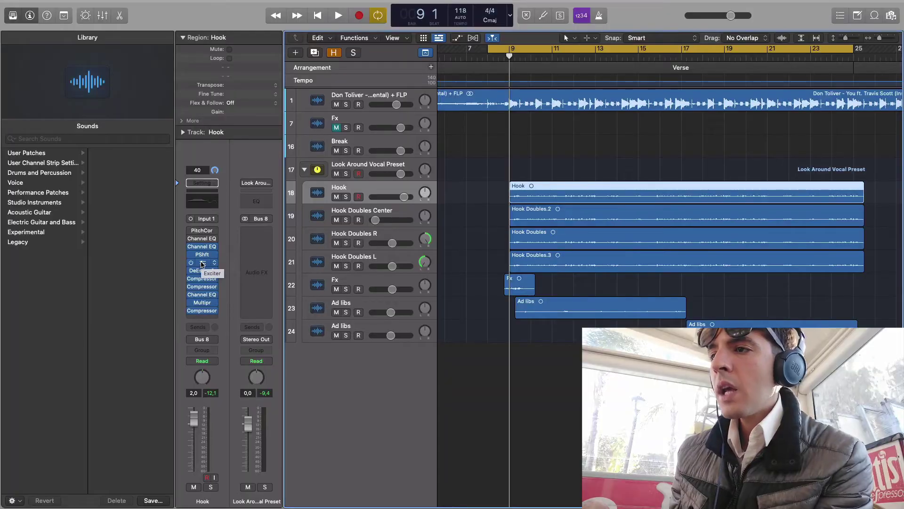
Step: Review the Exciter's frequency and harmonics and the DeEsser 2 settings on the Hook track
{"action": "left_click", "coordinate": [203, 262]}
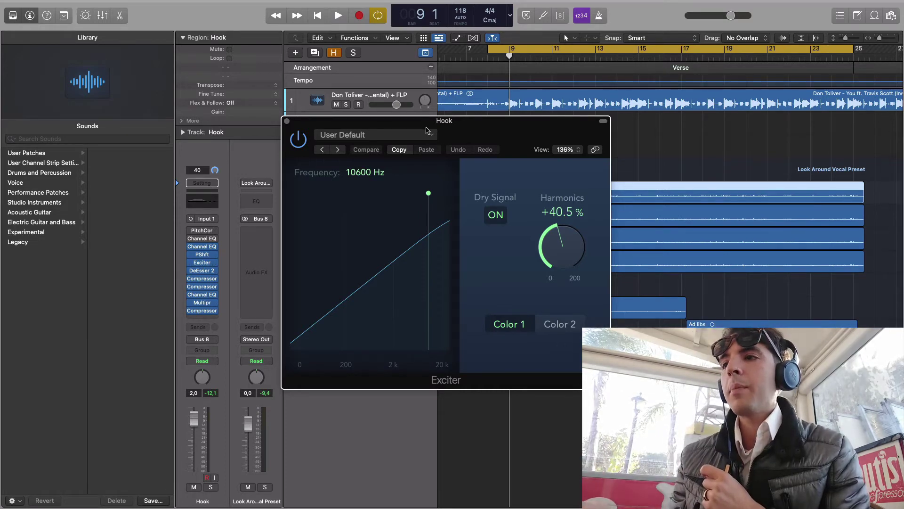
{"action": "left_click_drag", "start_coordinate": [425, 130], "coordinate": [447, 127]}
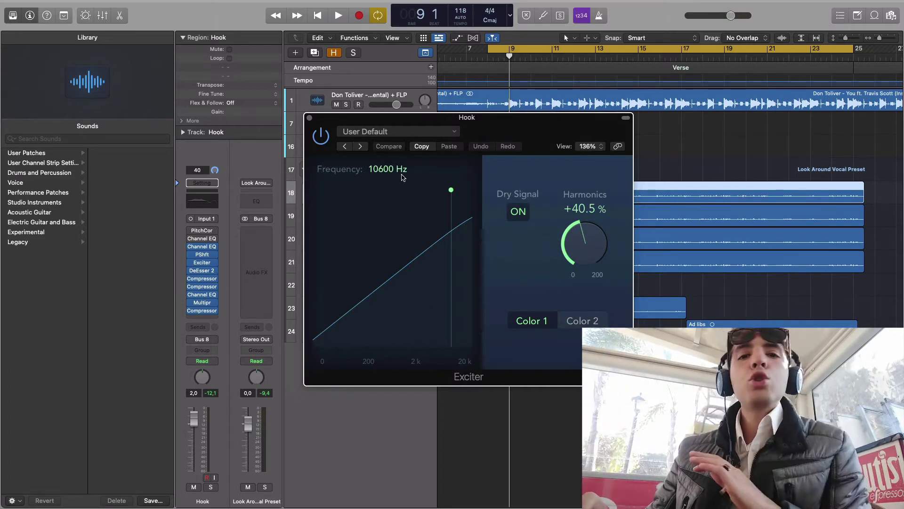
{"action": "left_click", "coordinate": [309, 118]}
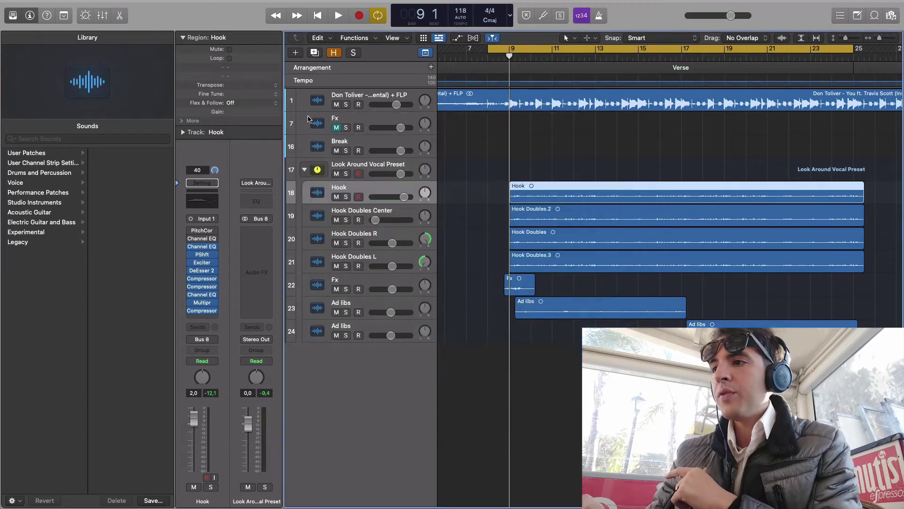
{"action": "left_click", "coordinate": [202, 271]}
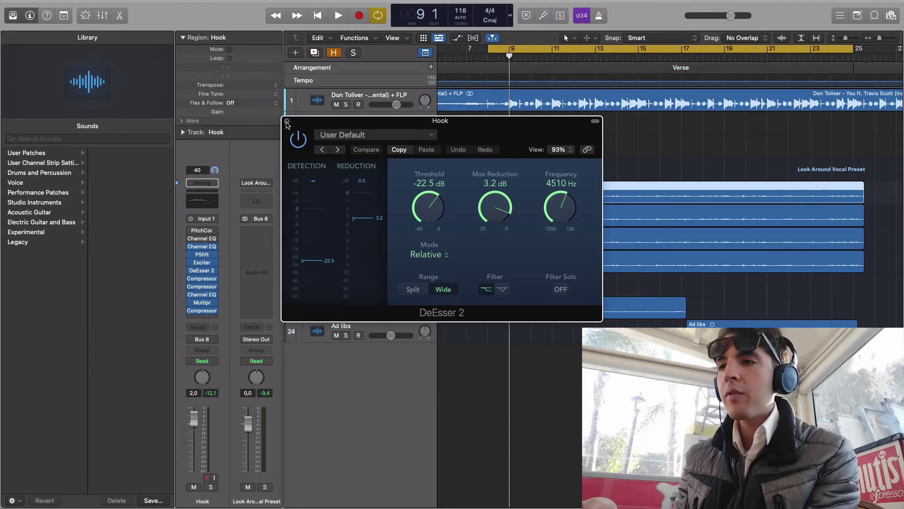
{"action": "left_click", "coordinate": [287, 121]}
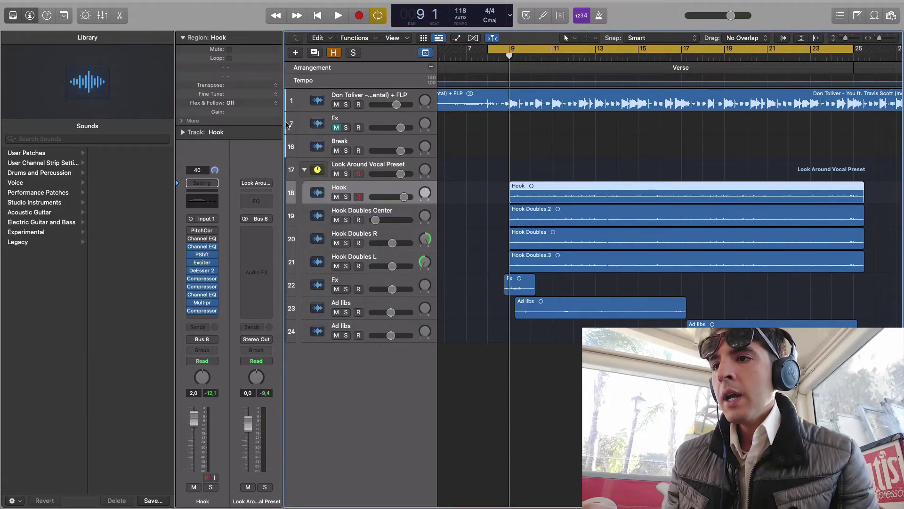
Step: Examine the Hook track's first Compressor, the Classic VCA model, and play the hook to check its gain reduction
{"action": "left_click", "coordinate": [203, 280]}
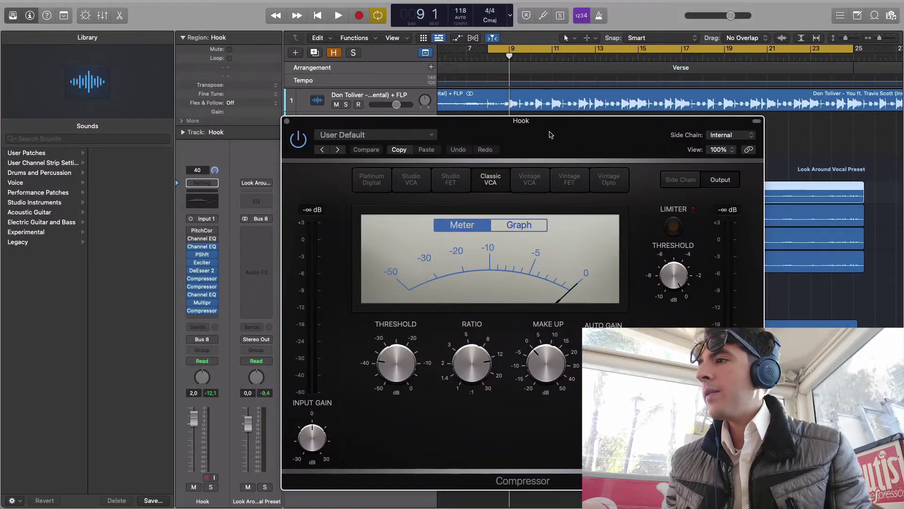
{"action": "left_click_drag", "start_coordinate": [550, 135], "coordinate": [541, 97]}
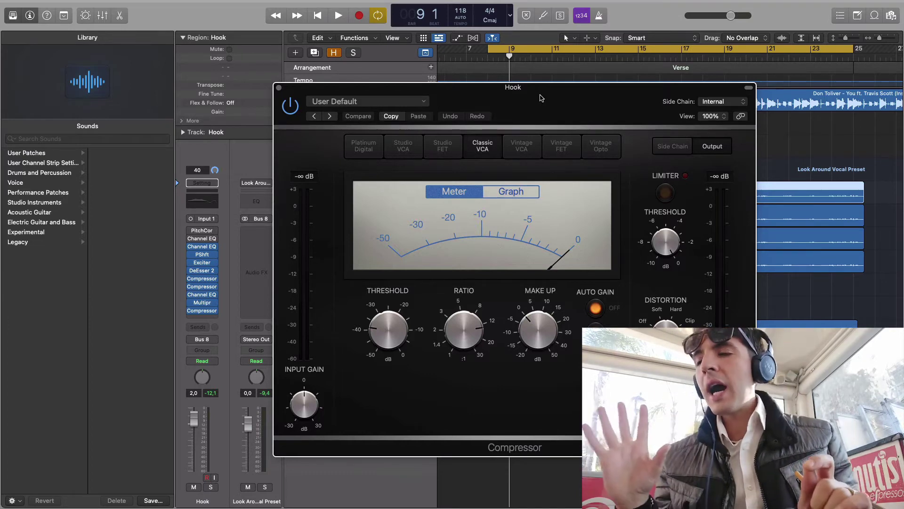
{"action": "left_click_drag", "start_coordinate": [469, 311], "coordinate": [468, 329]}
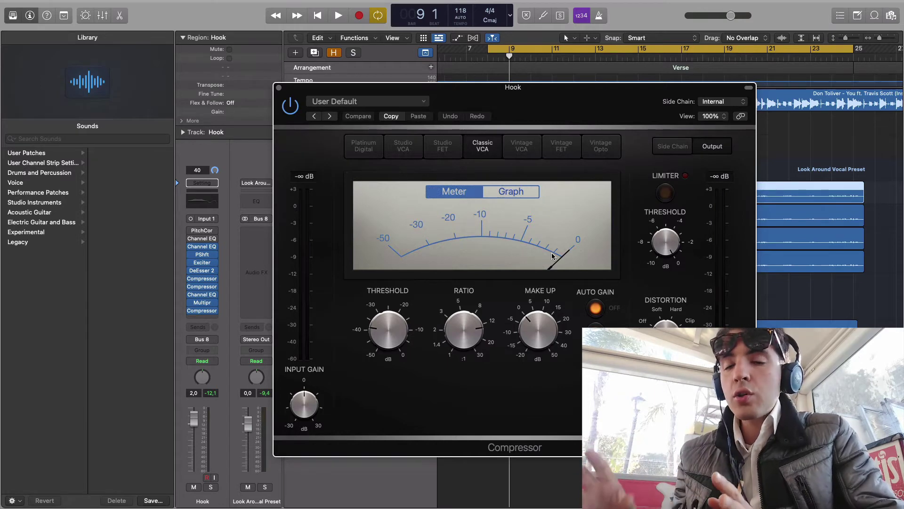
{"action": "mouse_move", "coordinate": [382, 327]}
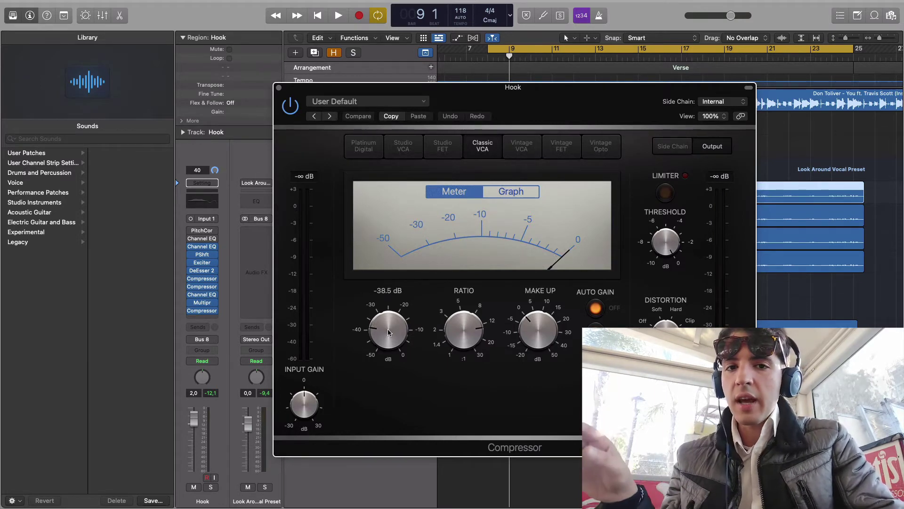
{"action": "key", "text": "space"}
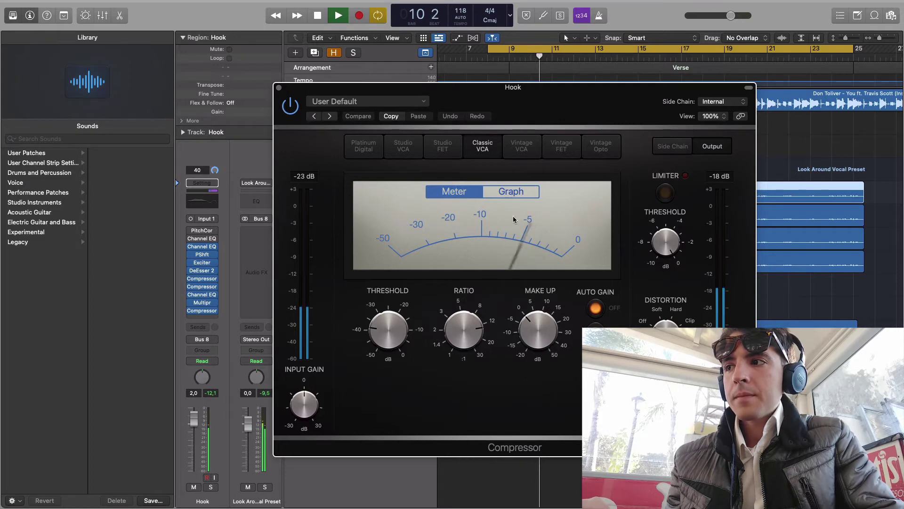
{"action": "key", "text": "space"}
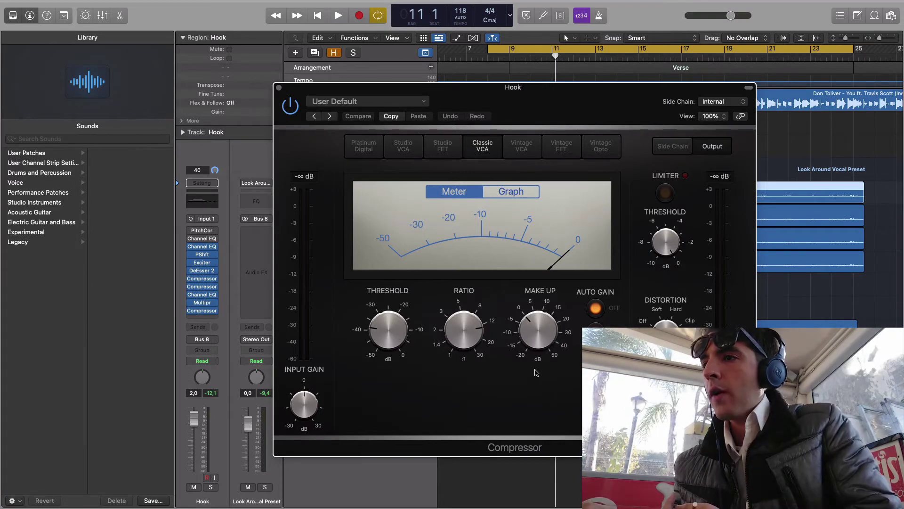
{"action": "left_click", "coordinate": [278, 88]}
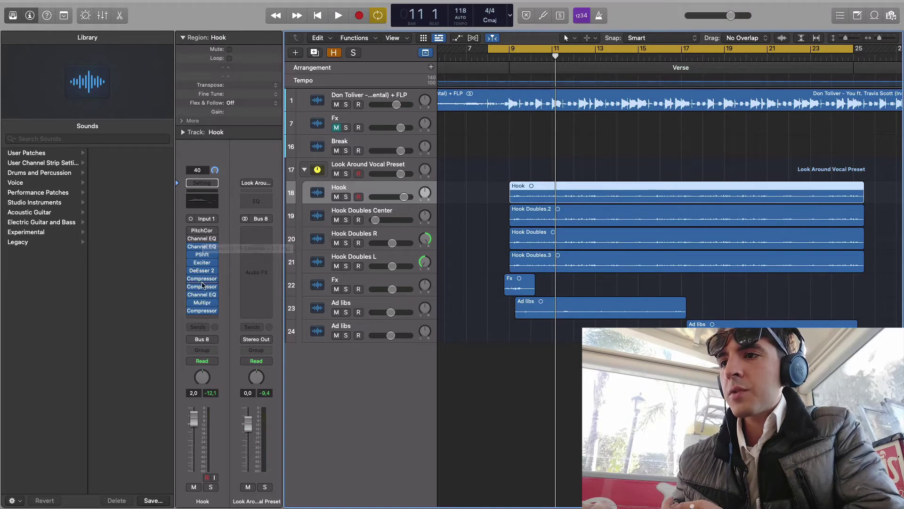
Step: Examine the ratio and threshold of the Hook track's second Compressor, Platinum Digital, and check its gain reduction during playback
{"action": "left_click", "coordinate": [202, 287]}
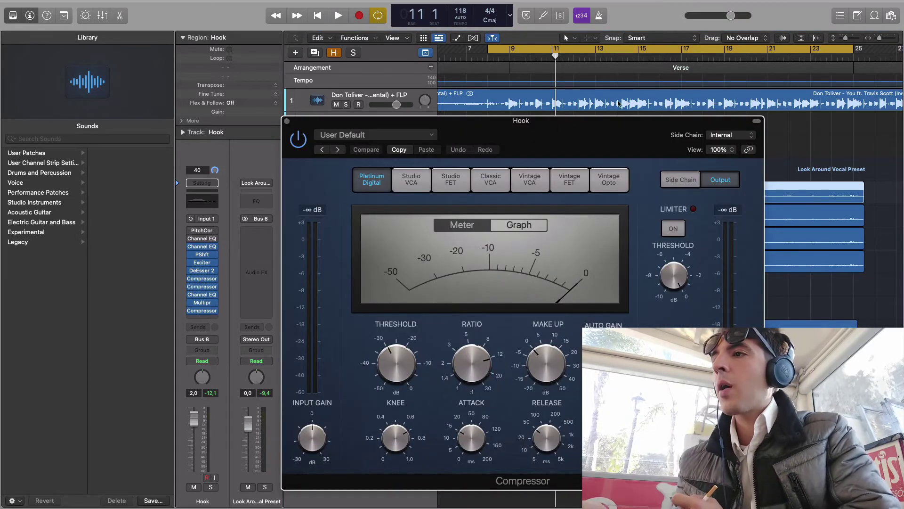
{"action": "left_click_drag", "start_coordinate": [544, 127], "coordinate": [488, 90]}
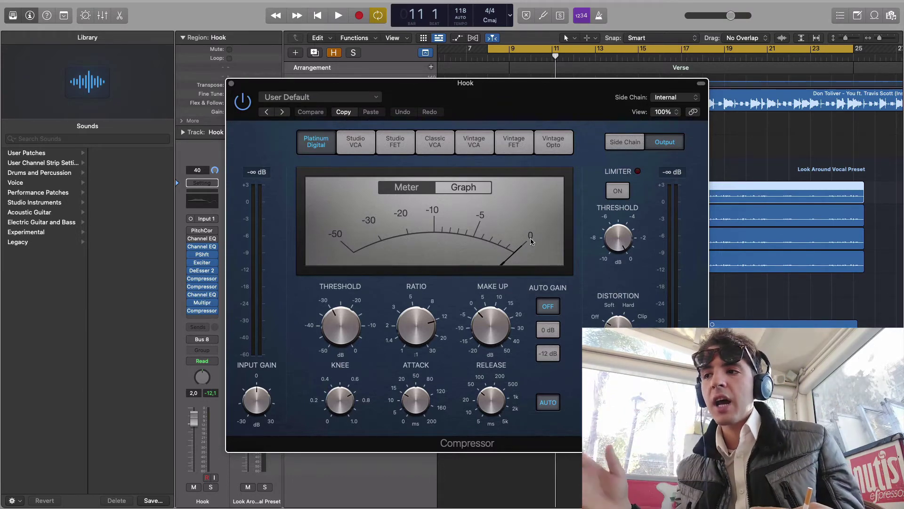
{"action": "mouse_move", "coordinate": [434, 334]}
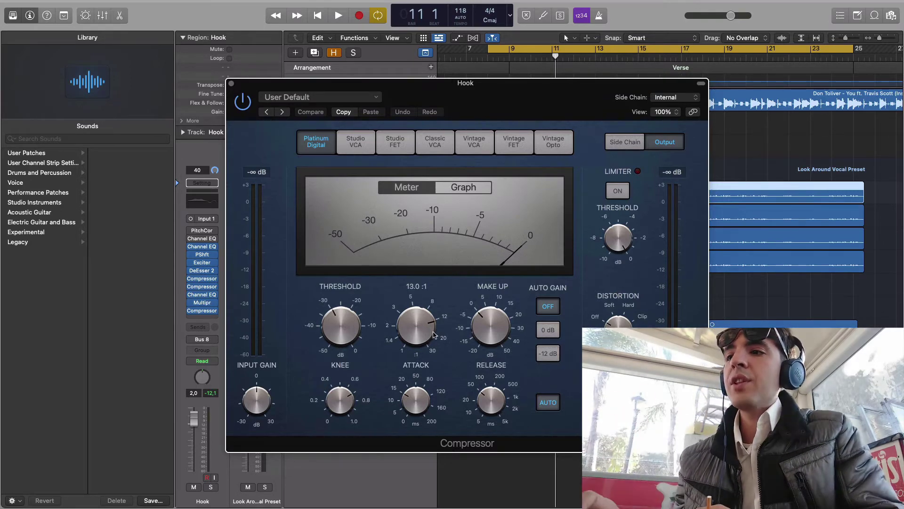
{"action": "mouse_move", "coordinate": [321, 320]}
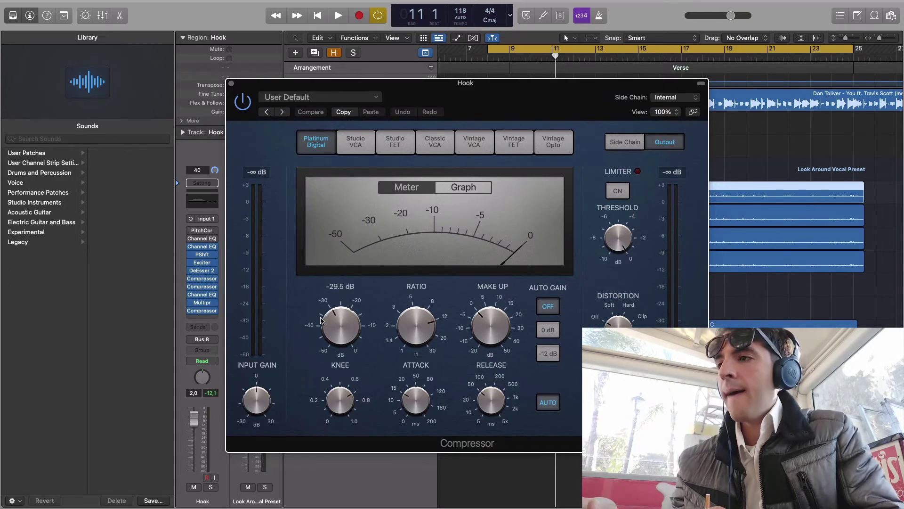
{"action": "key", "text": "space"}
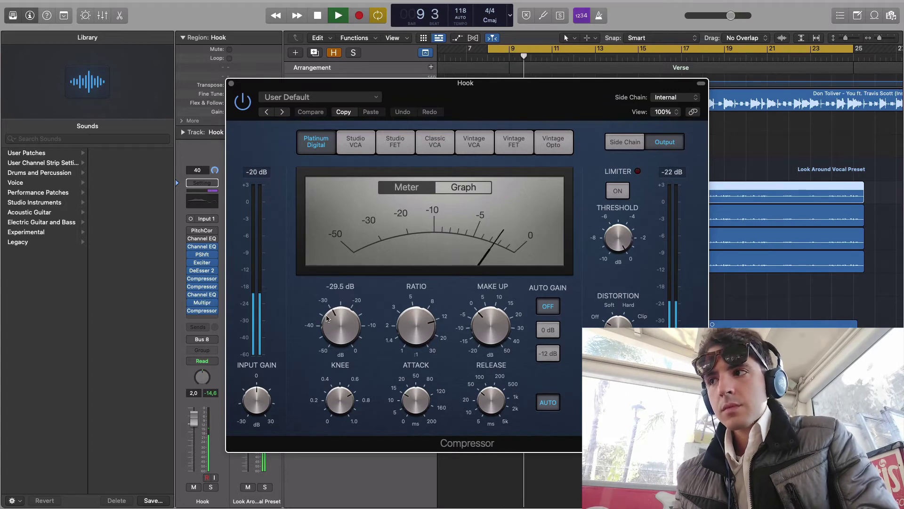
{"action": "key", "text": "space"}
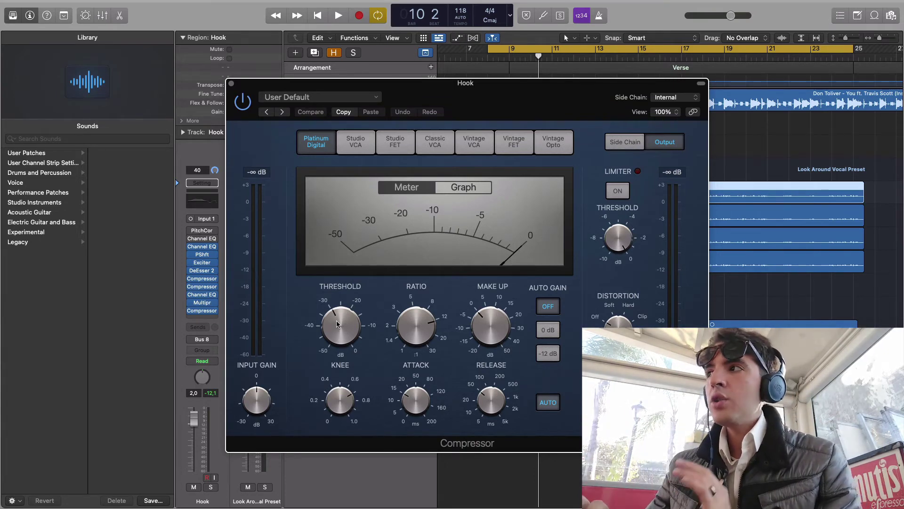
{"action": "left_click", "coordinate": [338, 323]}
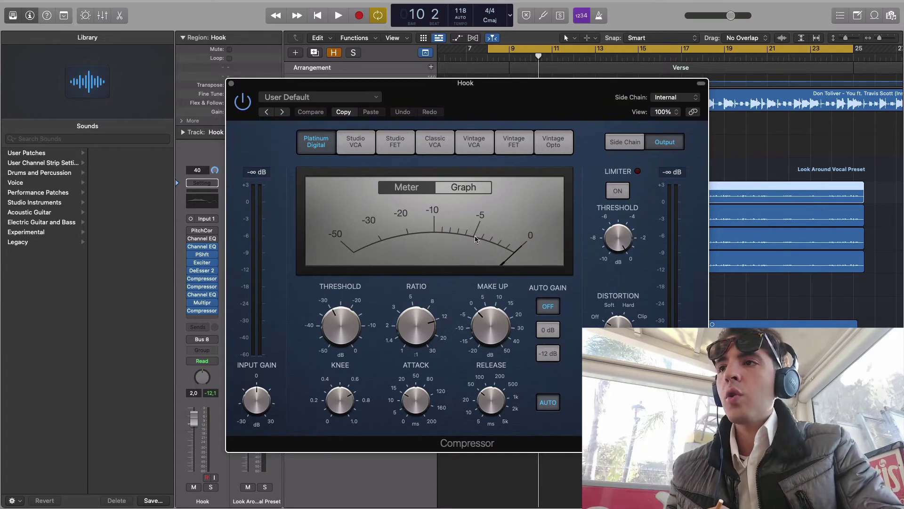
{"action": "left_click", "coordinate": [231, 84]}
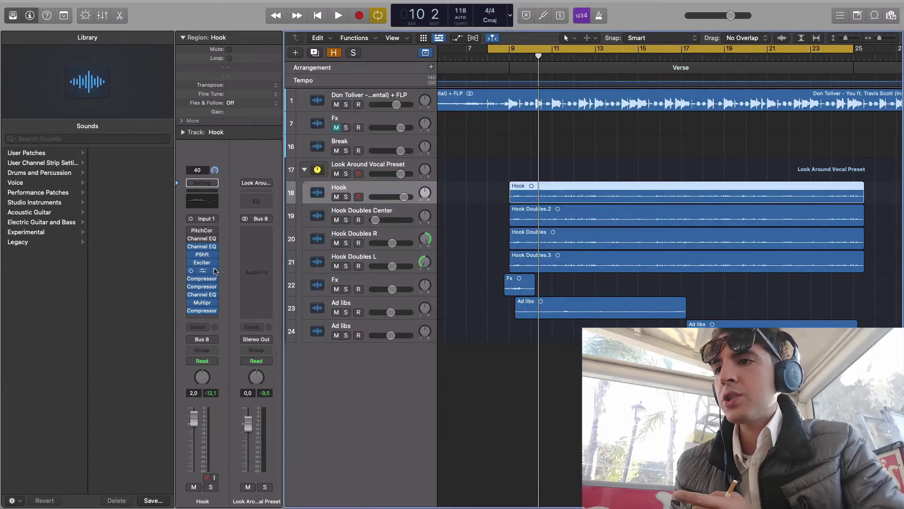
Step: Review the cuts and high-frequency boost in the Channel EQ placed after the two compressors on the Hook track
{"action": "left_click", "coordinate": [204, 295]}
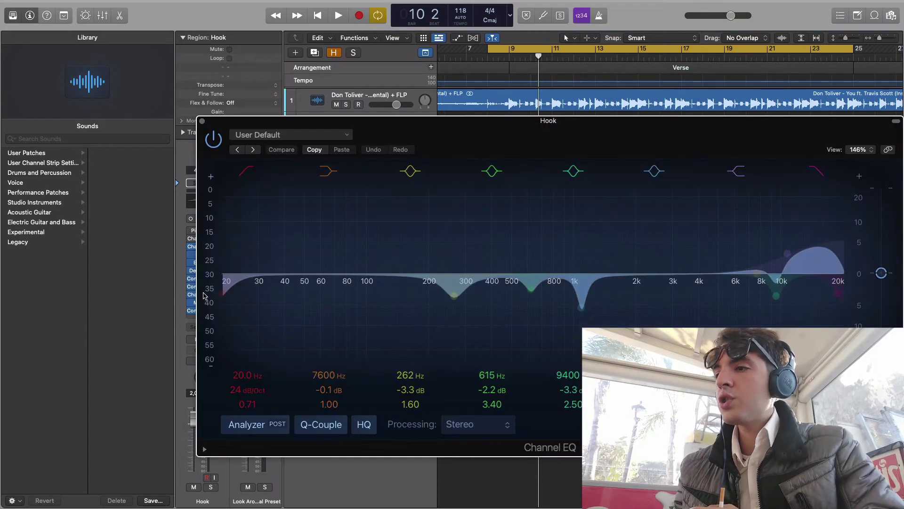
{"action": "left_click_drag", "start_coordinate": [516, 121], "coordinate": [476, 115]}
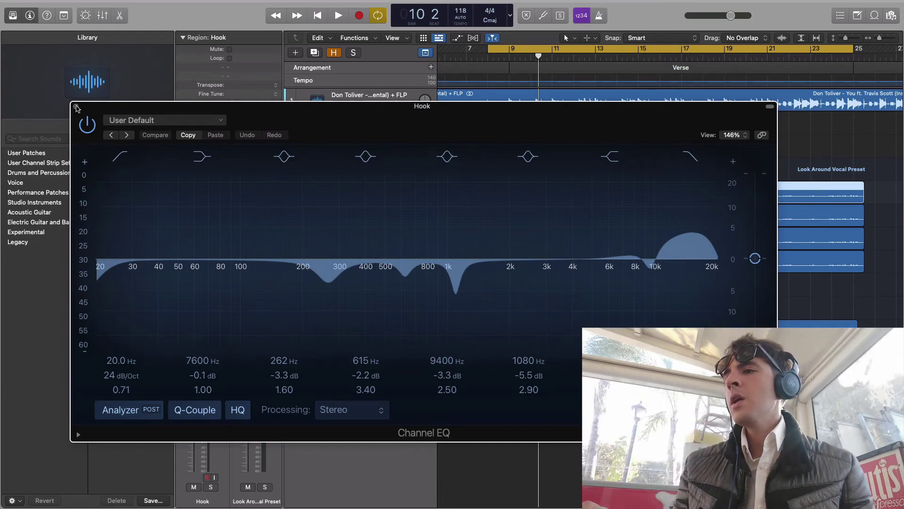
{"action": "left_click", "coordinate": [76, 107]}
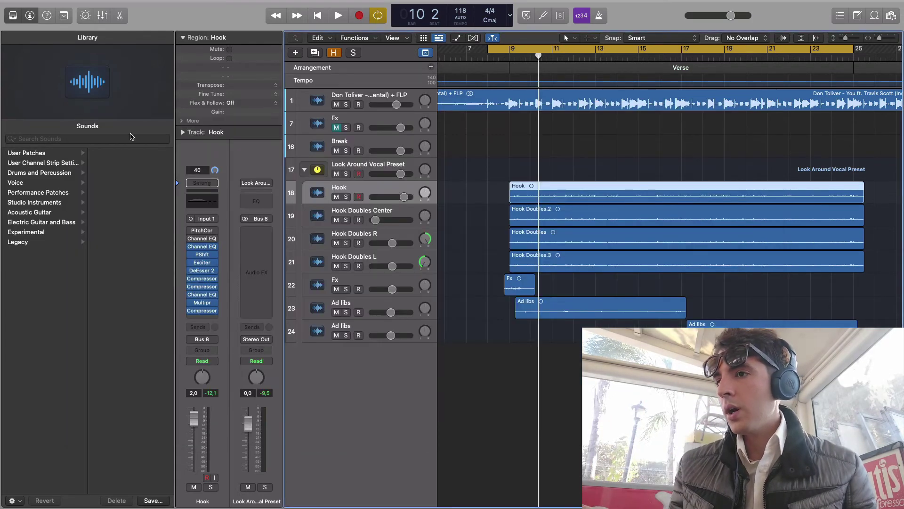
Step: Inspect the Hook track's Multipressor bands and the settings of the final Vintage VCA Compressor in the chain
{"action": "left_click", "coordinate": [200, 303]}
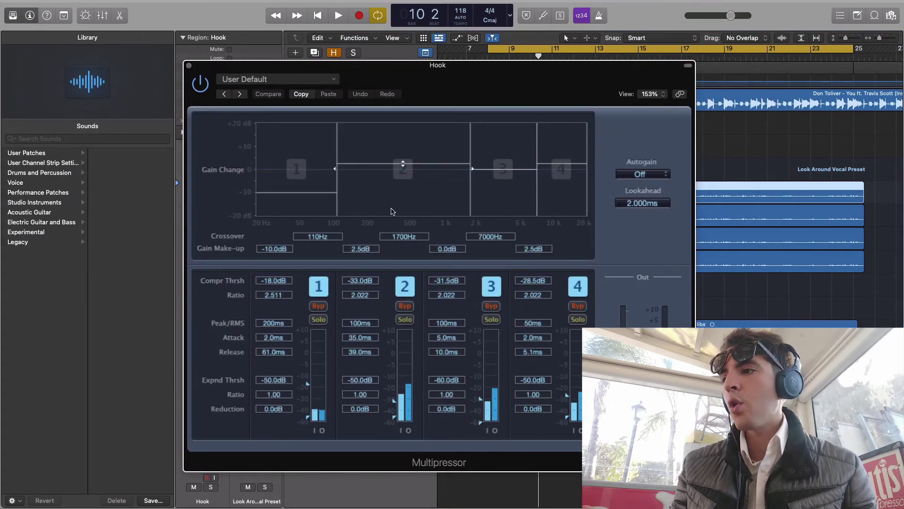
{"action": "left_click", "coordinate": [189, 65]}
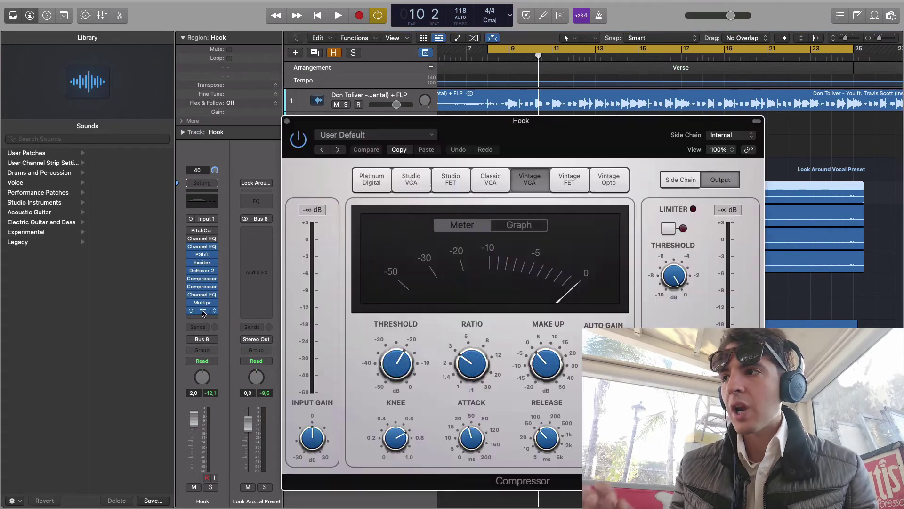
{"action": "left_click", "coordinate": [203, 311]}
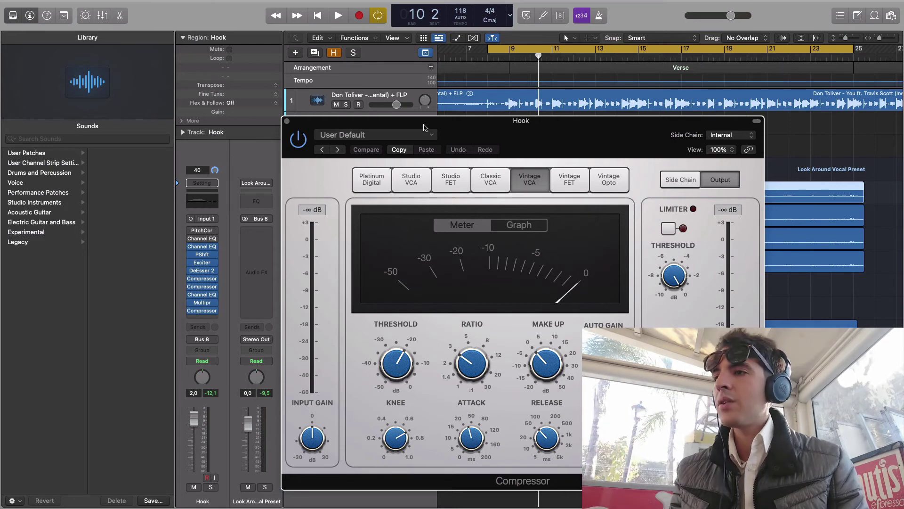
{"action": "left_click_drag", "start_coordinate": [424, 127], "coordinate": [391, 112]}
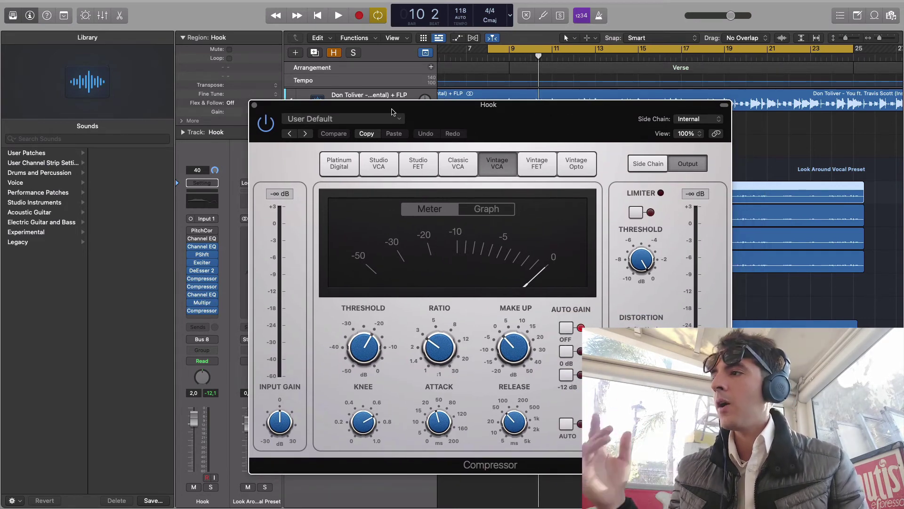
{"action": "left_click", "coordinate": [255, 106]}
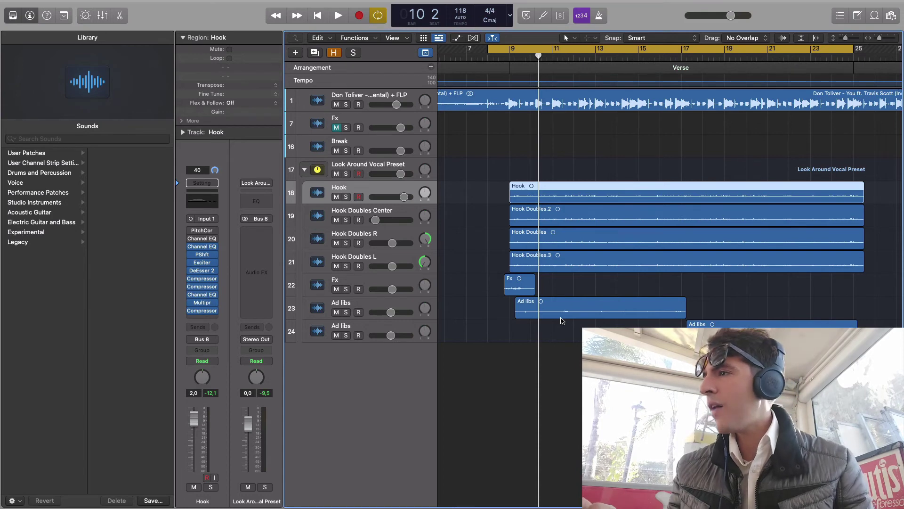
{"action": "scroll", "coordinate": [561, 320], "scroll_direction": "right", "scroll_amount": 15}
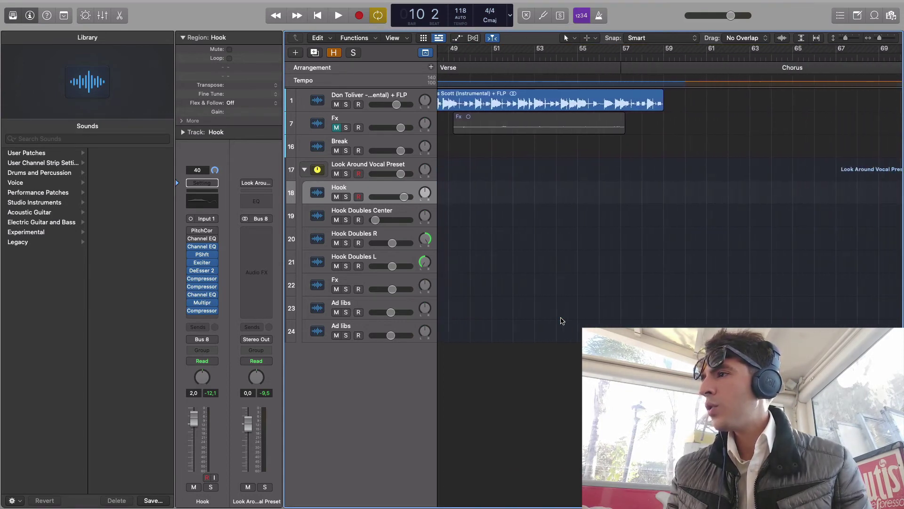
{"action": "scroll", "coordinate": [562, 320], "scroll_direction": "left", "scroll_amount": 15}
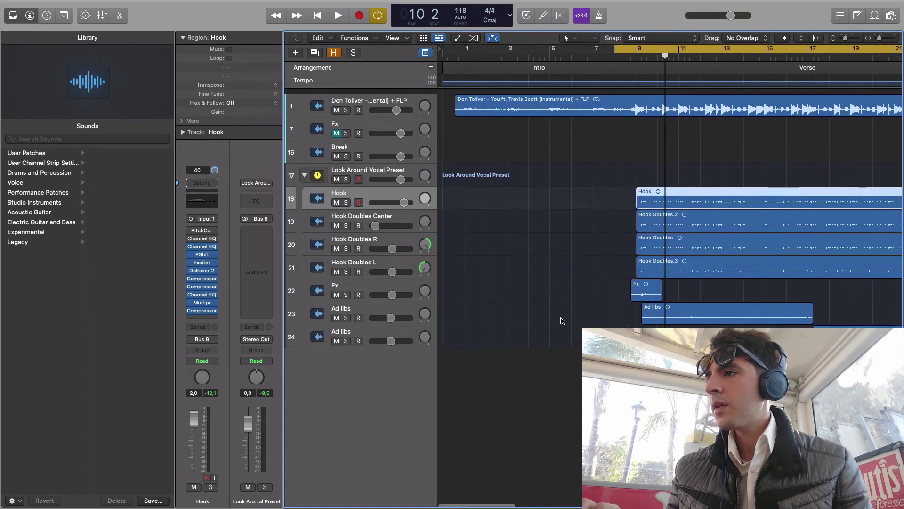
{"action": "scroll", "coordinate": [562, 320], "scroll_direction": "right", "scroll_amount": 5}
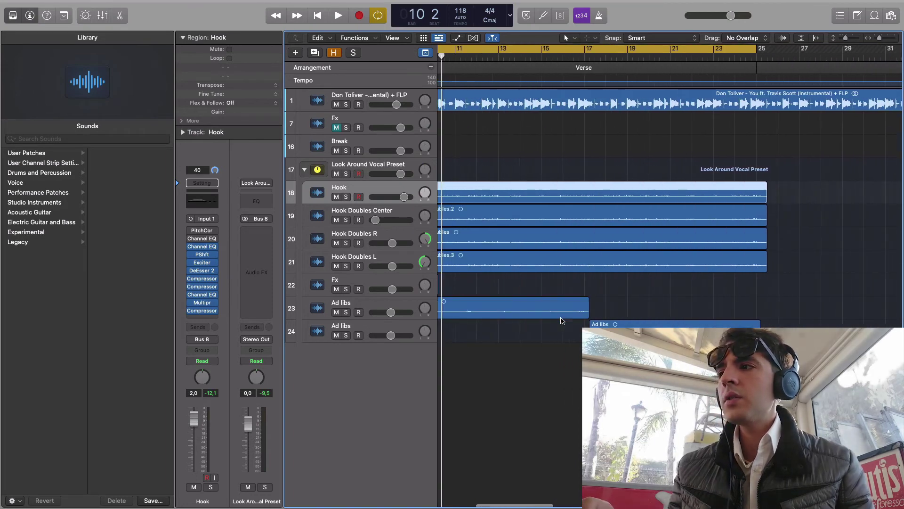
{"action": "scroll", "coordinate": [562, 320], "scroll_direction": "left", "scroll_amount": 6}
{"action": "scroll", "coordinate": [561, 320], "scroll_direction": "right", "scroll_amount": 2}
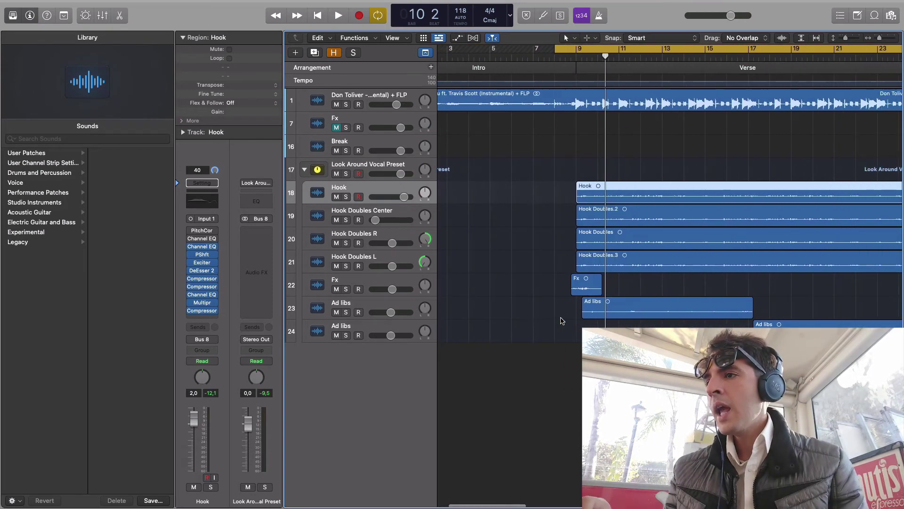
{"action": "scroll", "coordinate": [561, 320], "scroll_direction": "right", "scroll_amount": 3}
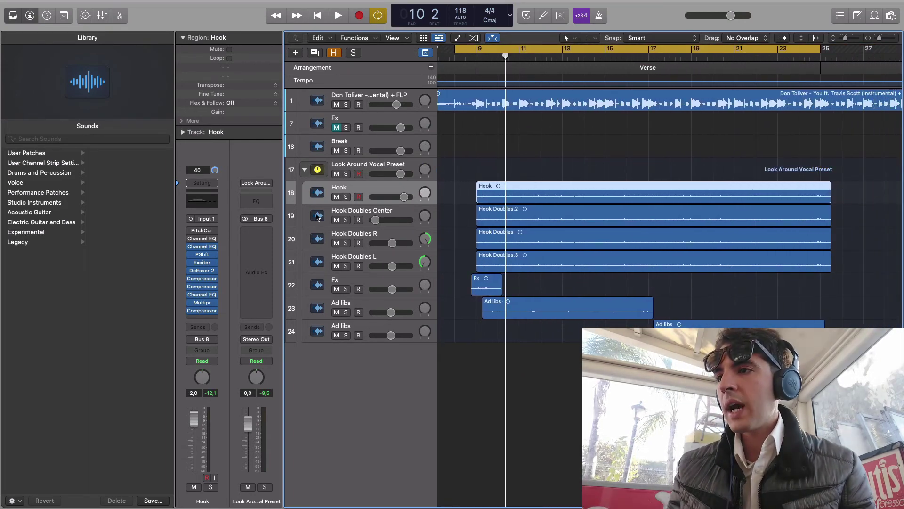
Step: Review the effects chains on the Hook Doubles Center, Fx and first Ad libs tracks
{"action": "left_click", "coordinate": [317, 216]}
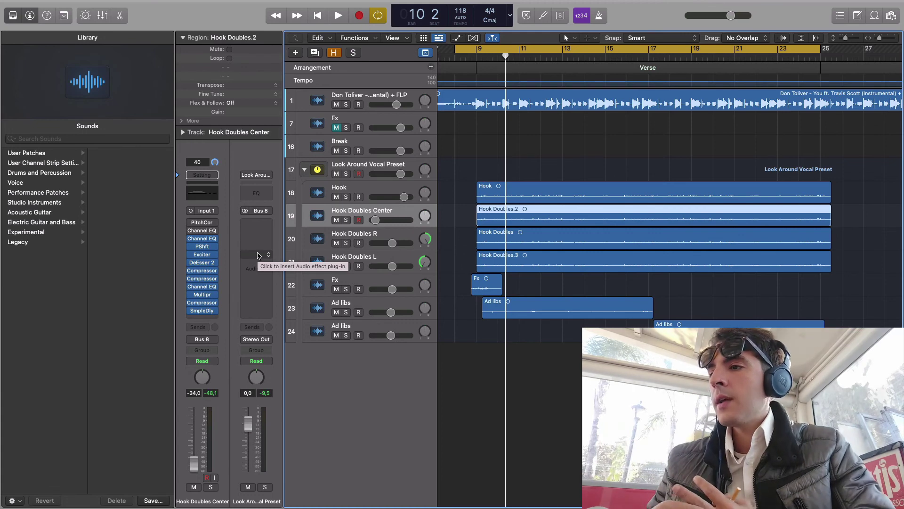
{"action": "left_click", "coordinate": [316, 289]}
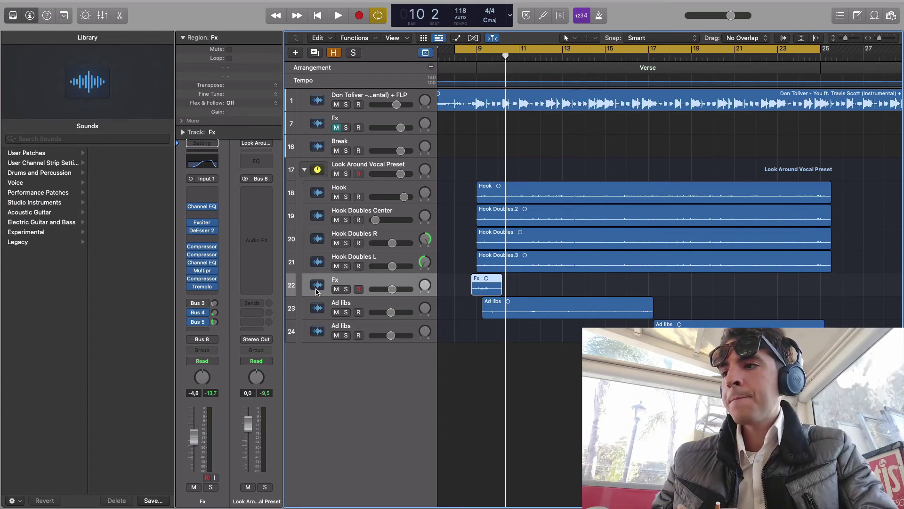
{"action": "left_click", "coordinate": [319, 311]}
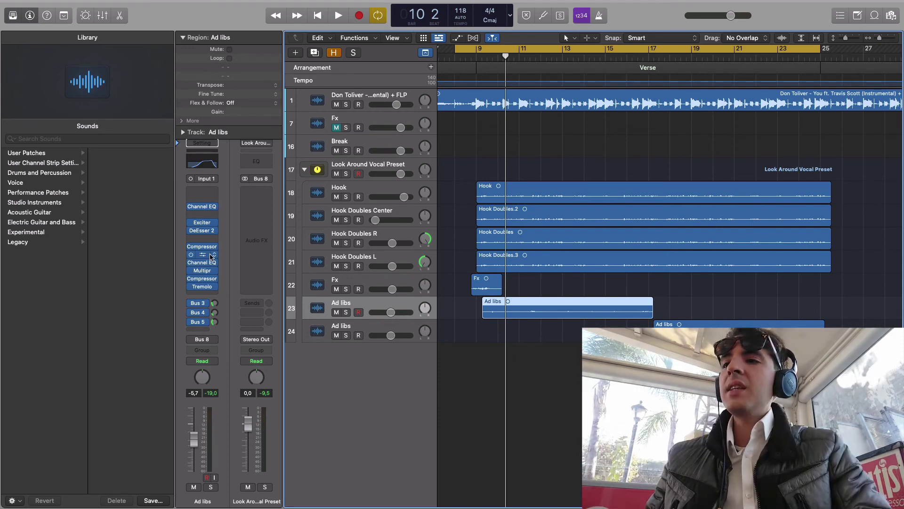
{"action": "mouse_move", "coordinate": [207, 225]}
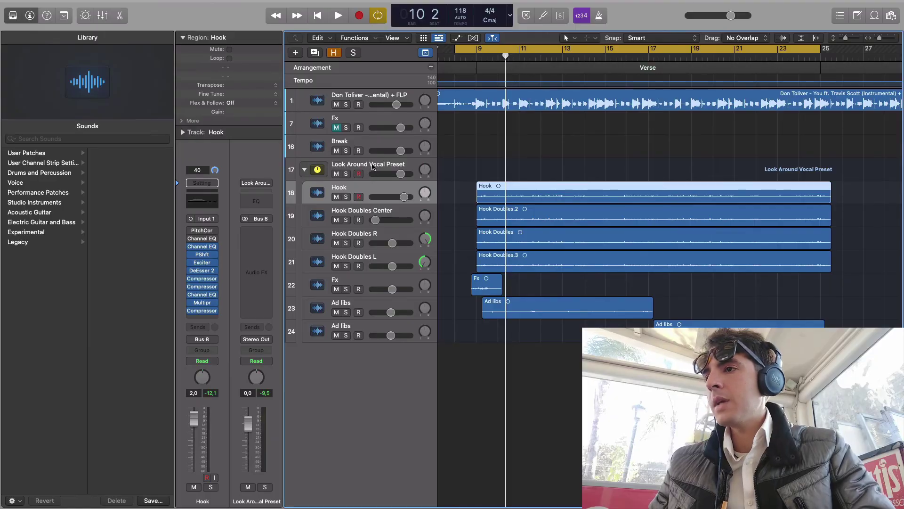
Step: Select the Look Around Vocal Preset track stack and extend the cycle range's end to the end of the hook regions
{"action": "left_click", "coordinate": [372, 166]}
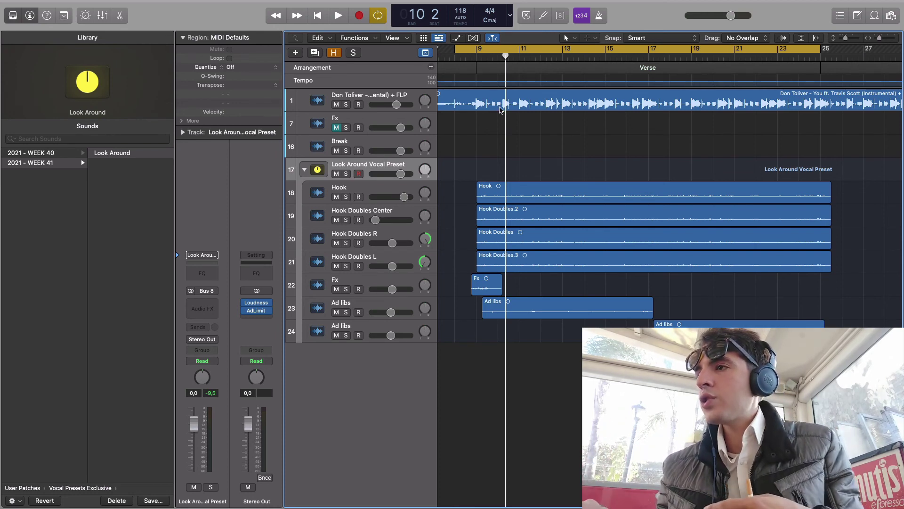
{"action": "left_click_drag", "start_coordinate": [455, 50], "coordinate": [455, 49]}
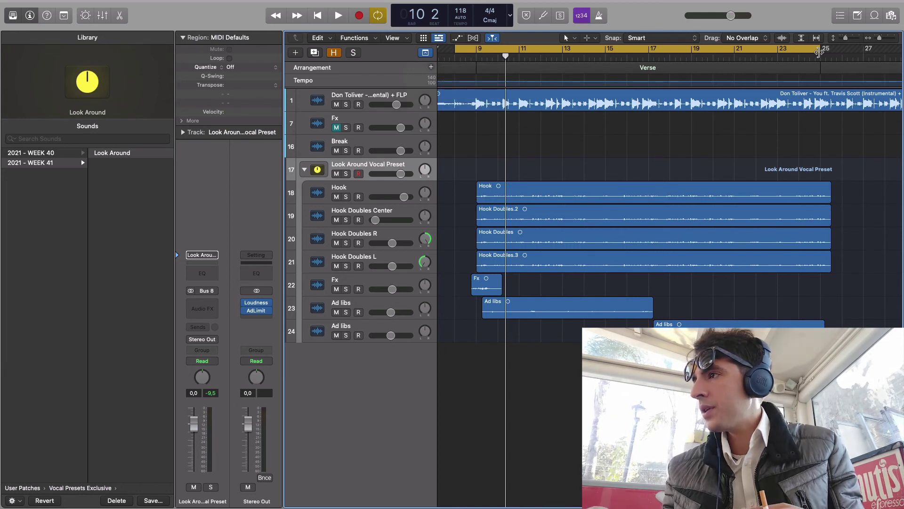
{"action": "left_click_drag", "start_coordinate": [820, 49], "coordinate": [831, 50]}
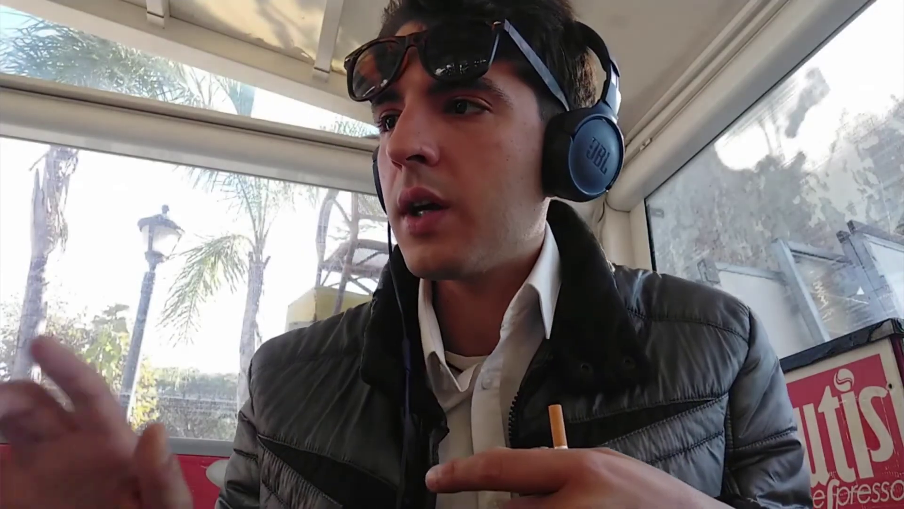